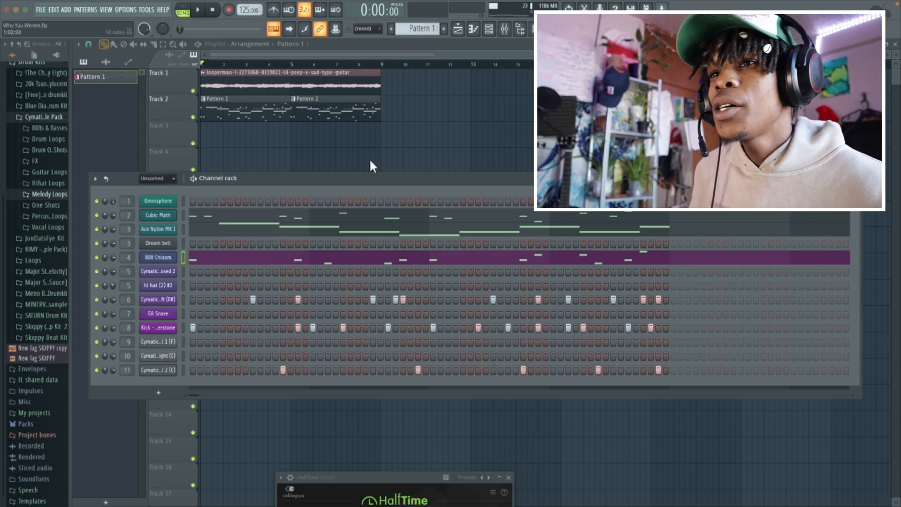
# - Play back the playlist arrangement with the channel rack hidden
pyautogui.click(356, 44)
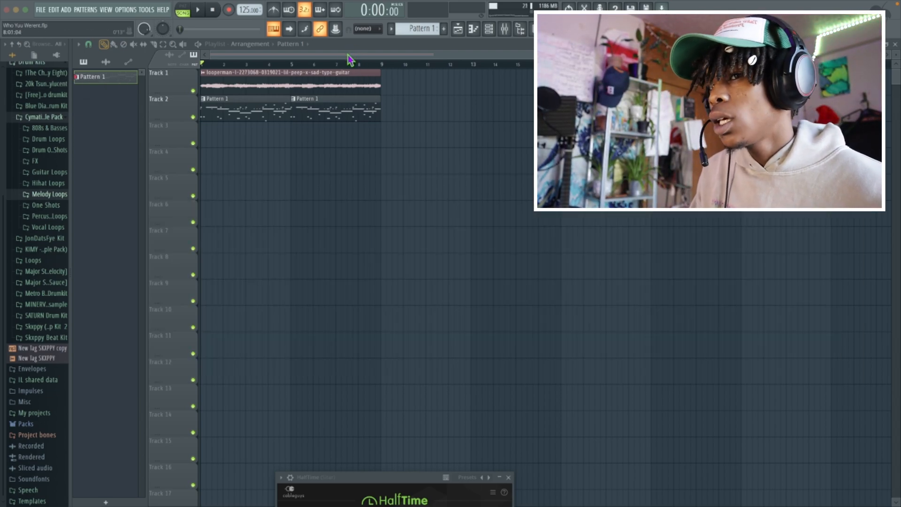
pyautogui.press('space')
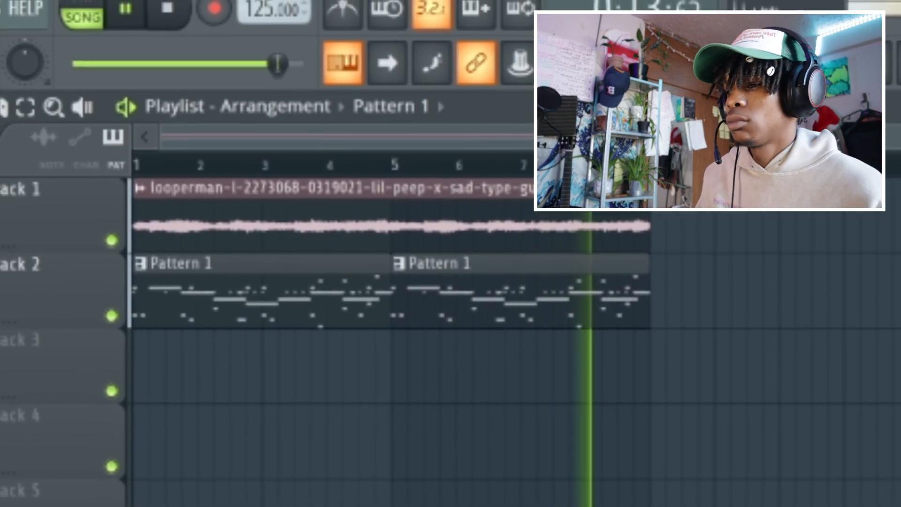
pyautogui.press('space')
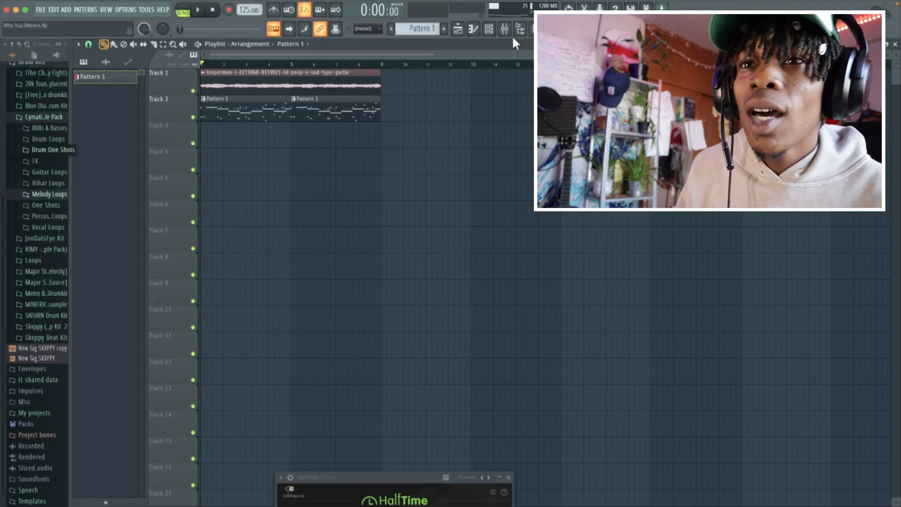
# - Open the Cymatics Orchid Hihat Closed 2 channel of Pattern 1 in the piano roll
pyautogui.click(488, 28)
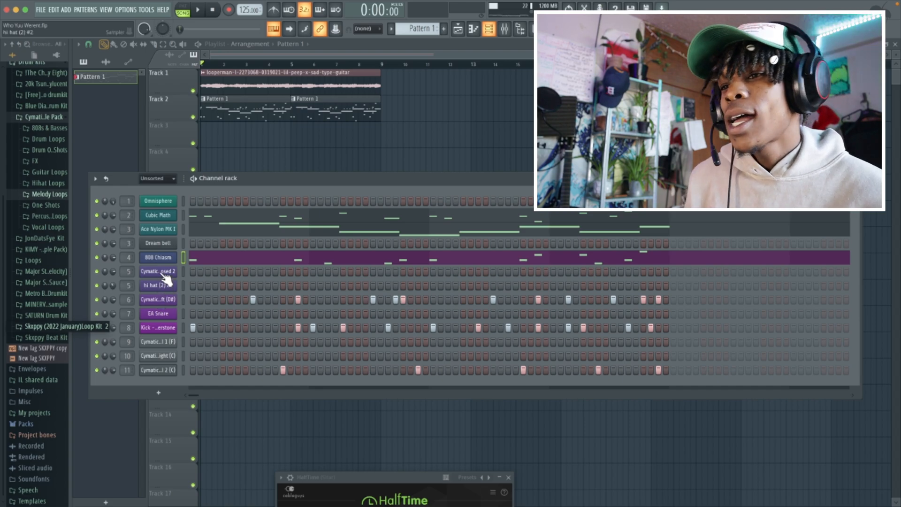
pyautogui.rightClick(162, 282)
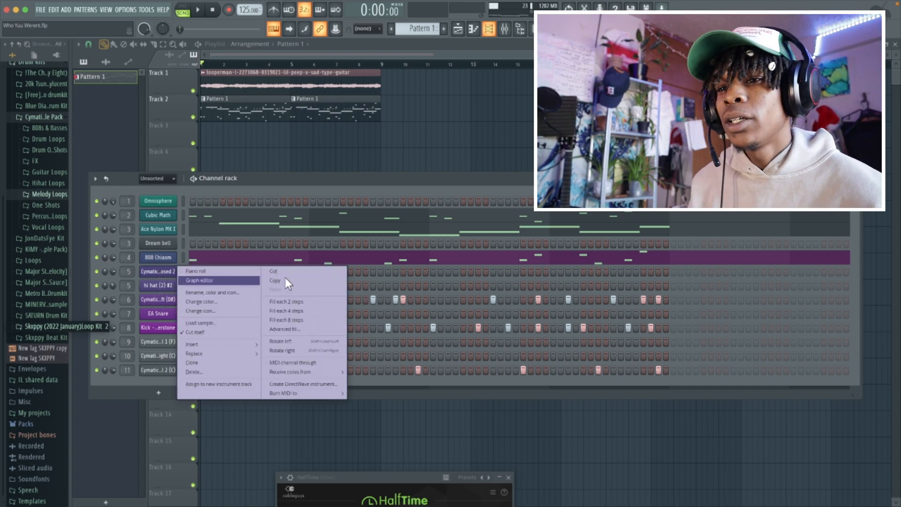
pyautogui.click(274, 180)
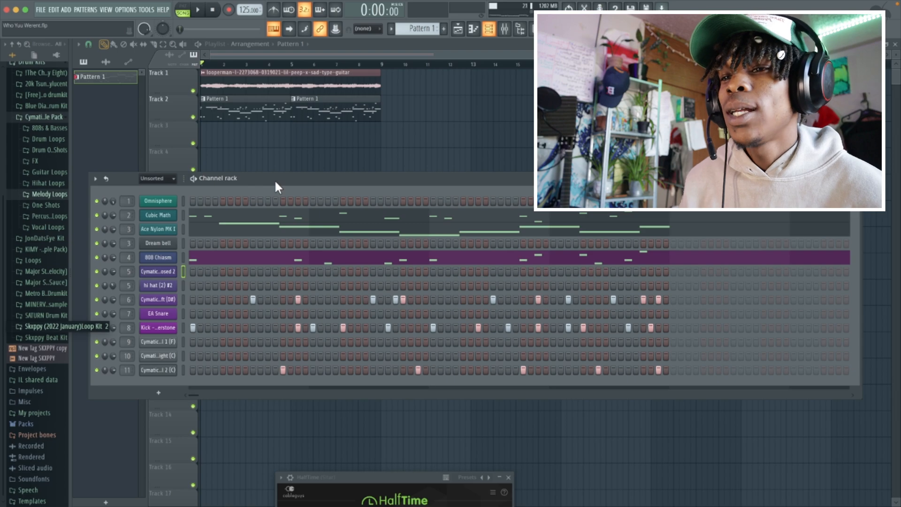
pyautogui.click(474, 31)
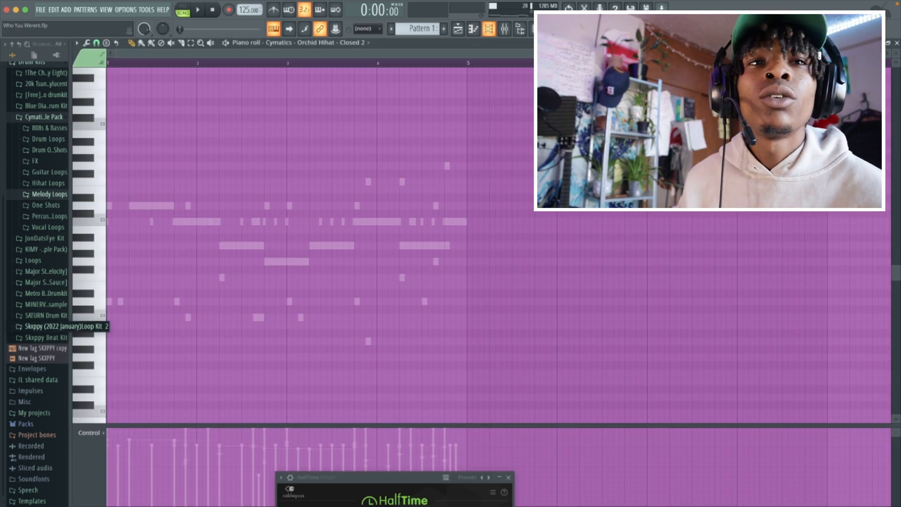
pyautogui.press('space')
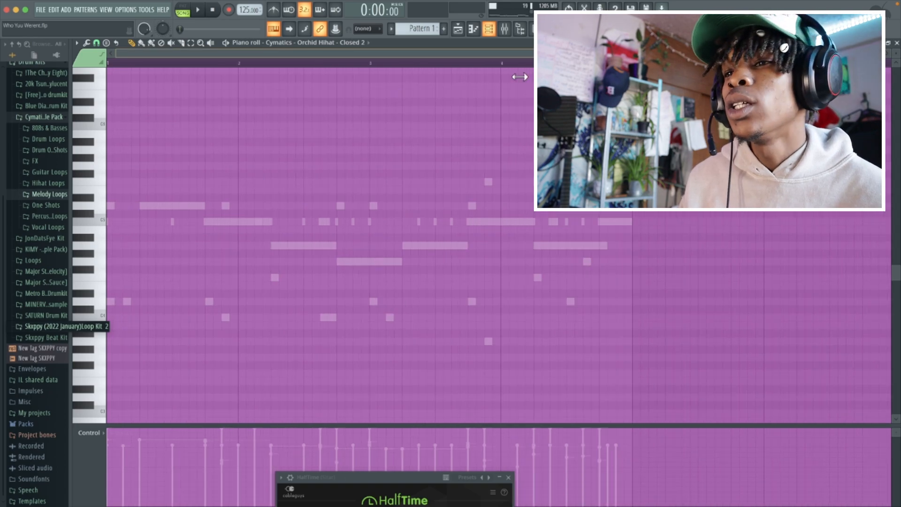
# - Set the piano roll snap to 1/3 step and draw three evenly spaced C5 notes across the first beat
pyautogui.click(97, 41)
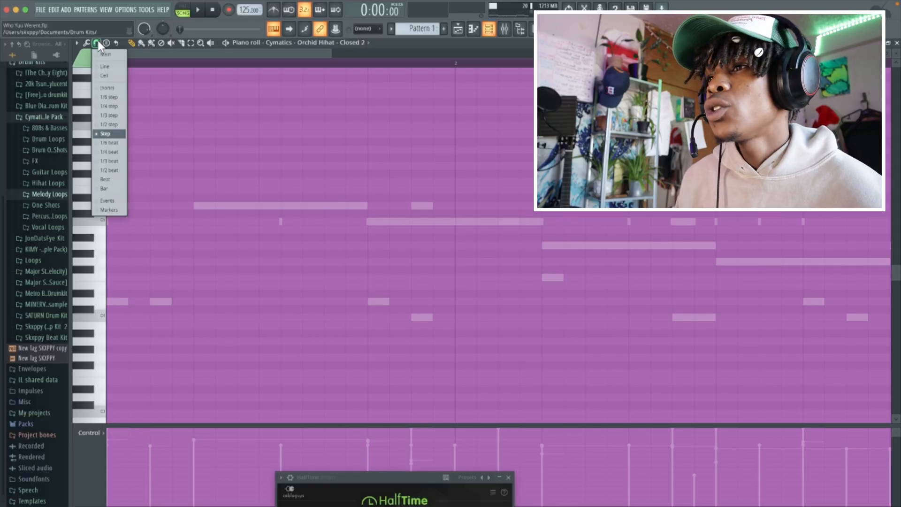
pyautogui.click(109, 116)
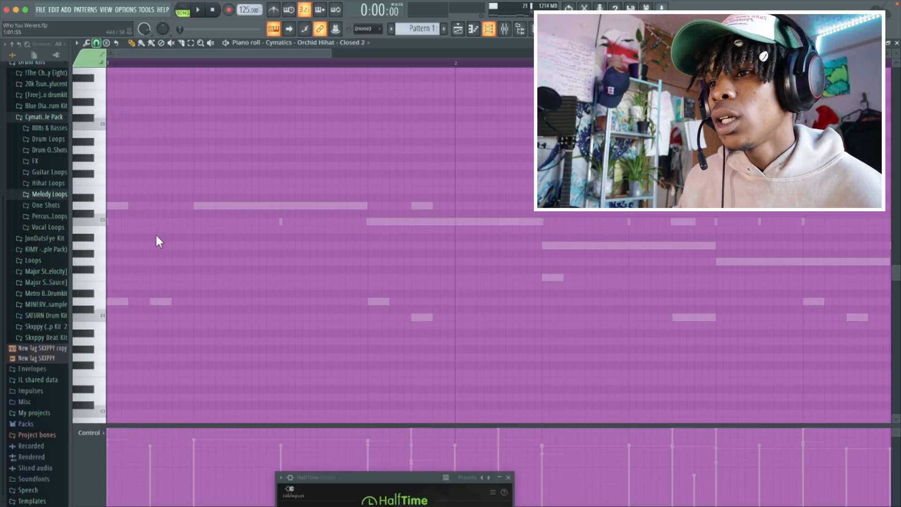
pyautogui.click(117, 222)
pyautogui.click(147, 221)
pyautogui.click(175, 221)
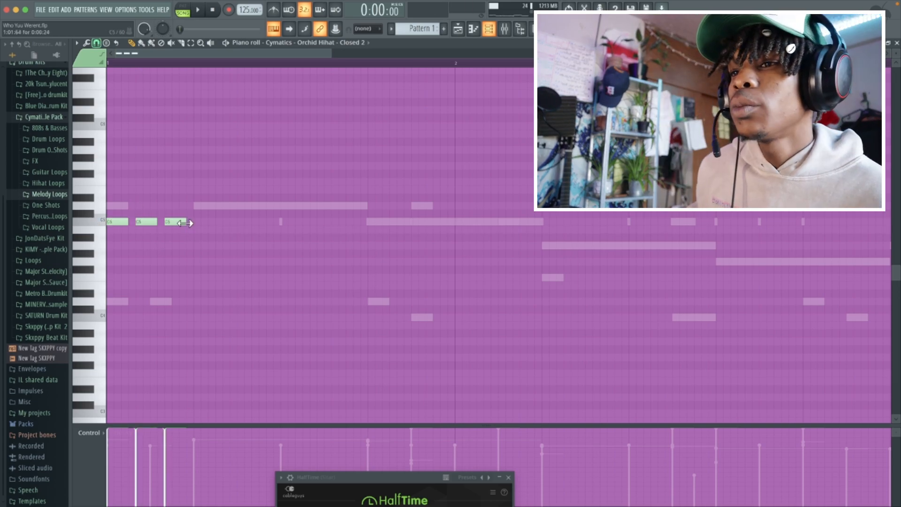
# - Select the three C5 notes and duplicate them repeatedly until the hi-hat pattern fills four bars
pyautogui.moveTo(228, 258); pyautogui.dragTo(59, 188)
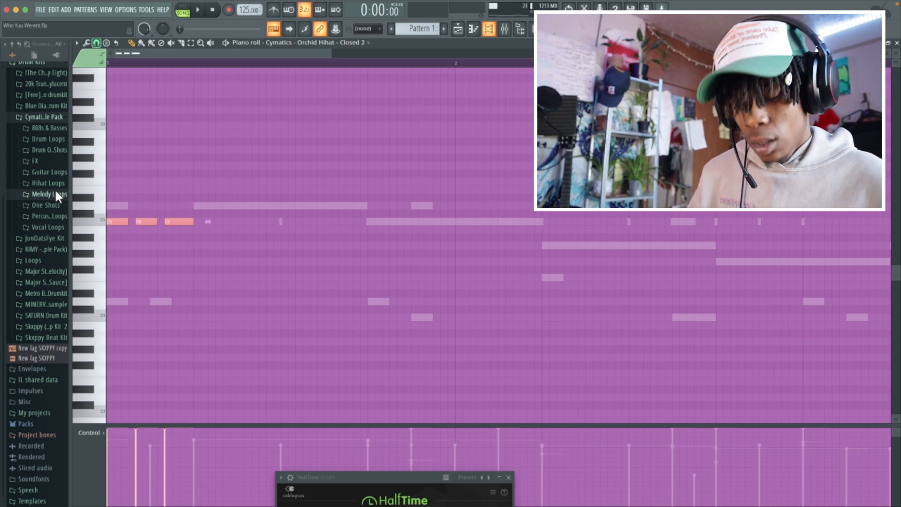
pyautogui.hotkey('ctrl', 'b')
pyautogui.hotkey('ctrl', 'b')
pyautogui.hotkey('ctrl', 'b')
pyautogui.hotkey('ctrl', 'b')
pyautogui.hotkey('ctrl', 'b')
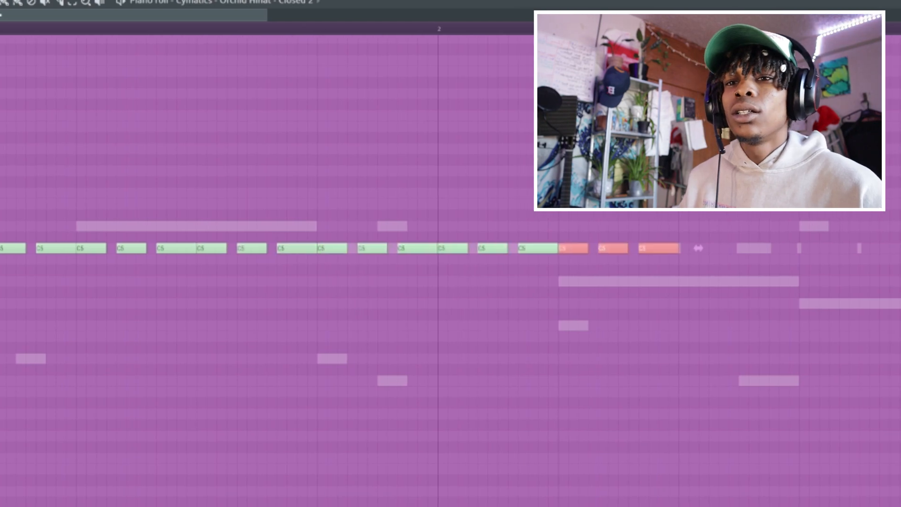
pyautogui.hotkey('ctrl', 'b')
pyautogui.hotkey('ctrl', 'b')
pyautogui.hotkey('ctrl', 'b')
pyautogui.hotkey('ctrl', 'b')
pyautogui.hotkey('ctrl', 'b')
pyautogui.hotkey('ctrl', 'b')
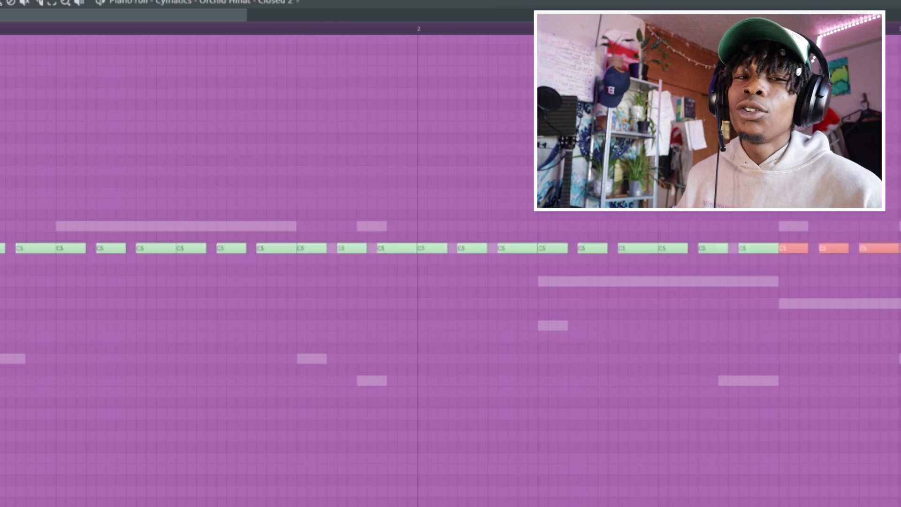
pyautogui.hotkey('ctrl', 'b')
pyautogui.hotkey('ctrl', 'b')
pyautogui.hotkey('ctrl', 'b')
pyautogui.hotkey('ctrl', 'b')
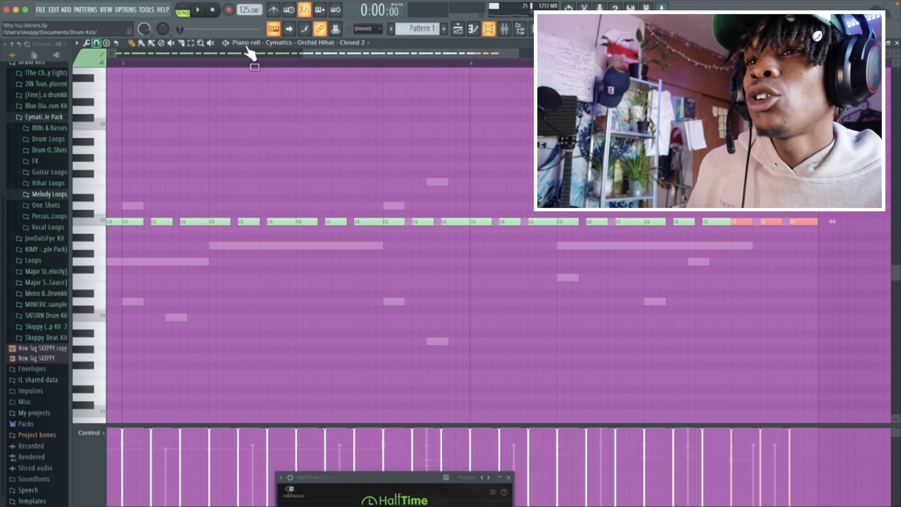
# - Play back the arrangement from the start to hear the four-bar hi-hat pattern
pyautogui.moveTo(303, 54); pyautogui.dragTo(116, 54)
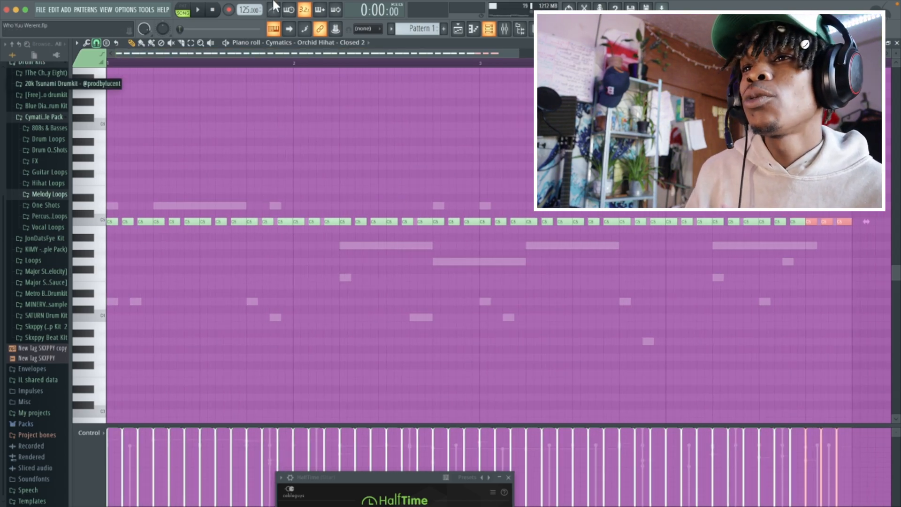
pyautogui.press('space')
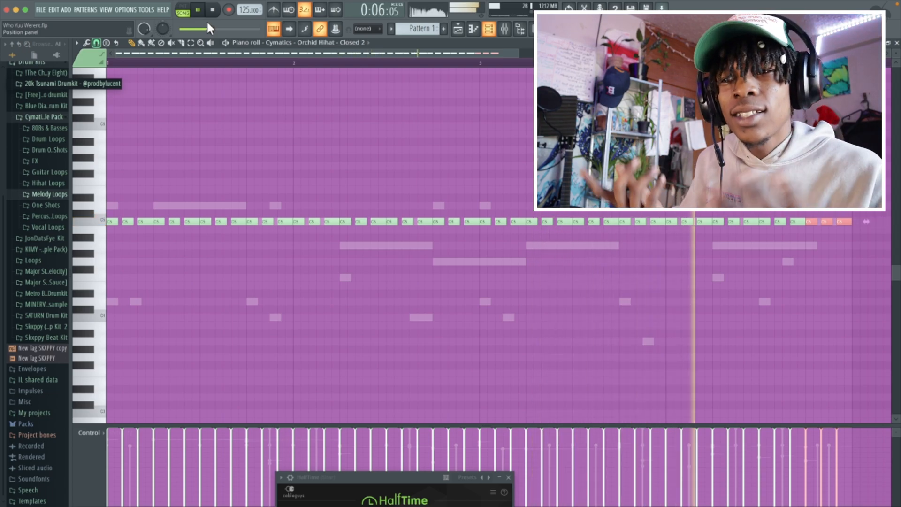
pyautogui.press('space')
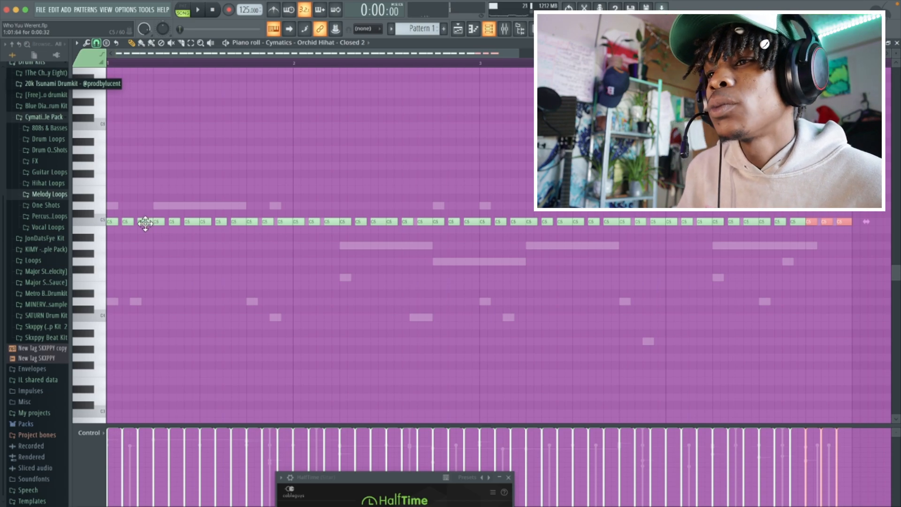
# - Delete the C5 hi-hat notes just before bar 3, before beat 4 of bar 4, and before beat 3 of bar 1
pyautogui.rightClick(470, 221)
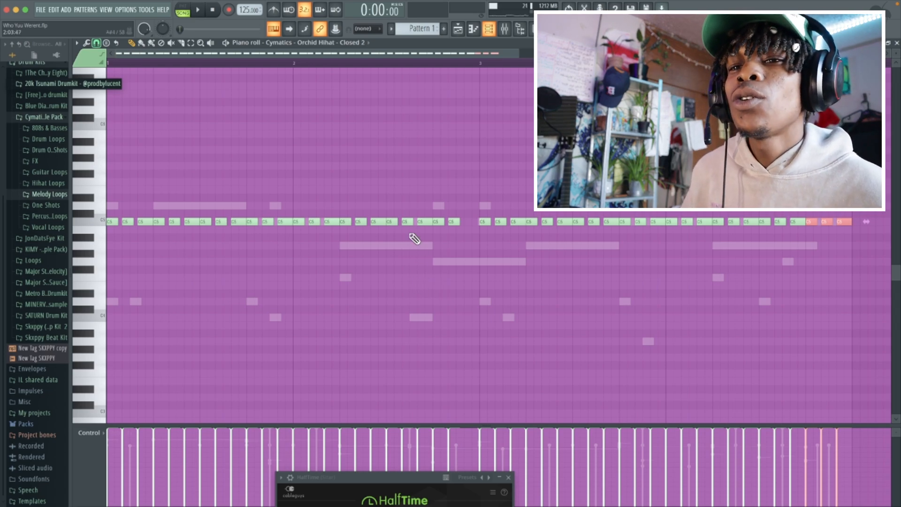
pyautogui.click(793, 221)
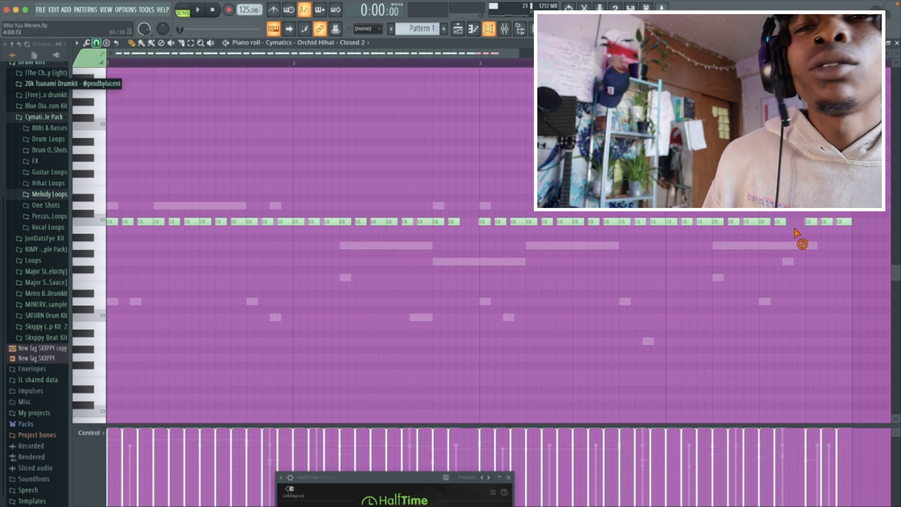
pyautogui.press('space')
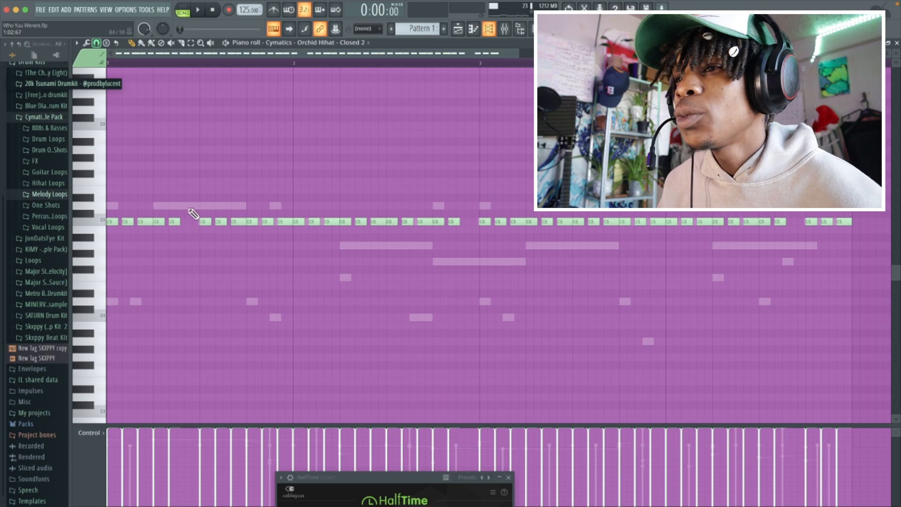
# - Set the snap to 1/4 step and add a four-note C5 roll in the gap before beat 3 of bar 1
pyautogui.scroll(2, 197, 70)
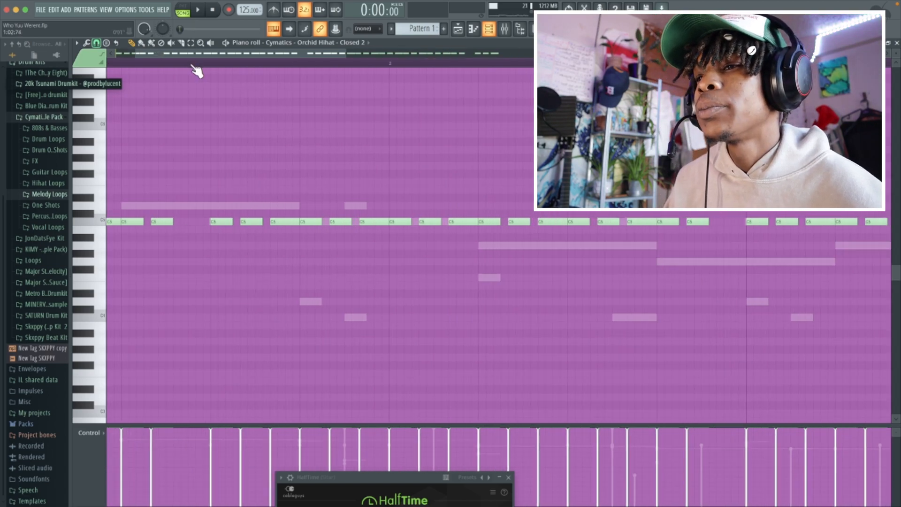
pyautogui.click(97, 43)
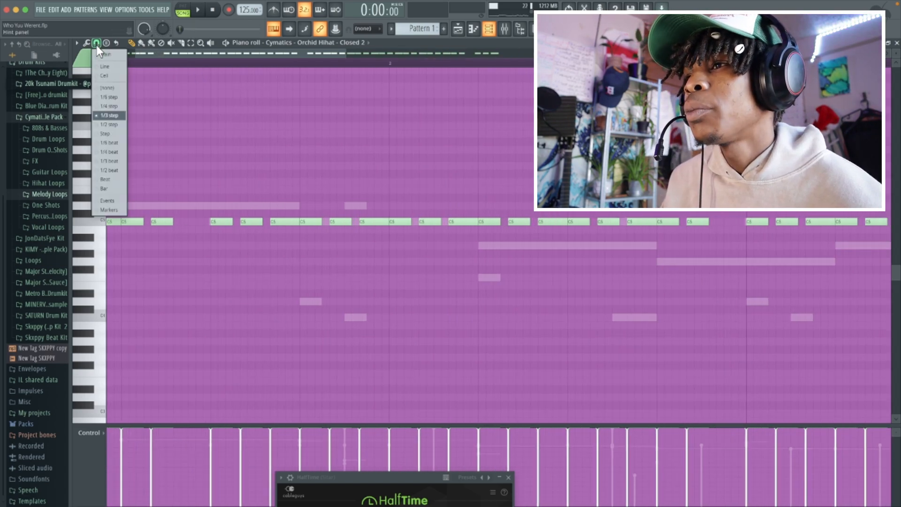
pyautogui.click(114, 106)
pyautogui.click(190, 222)
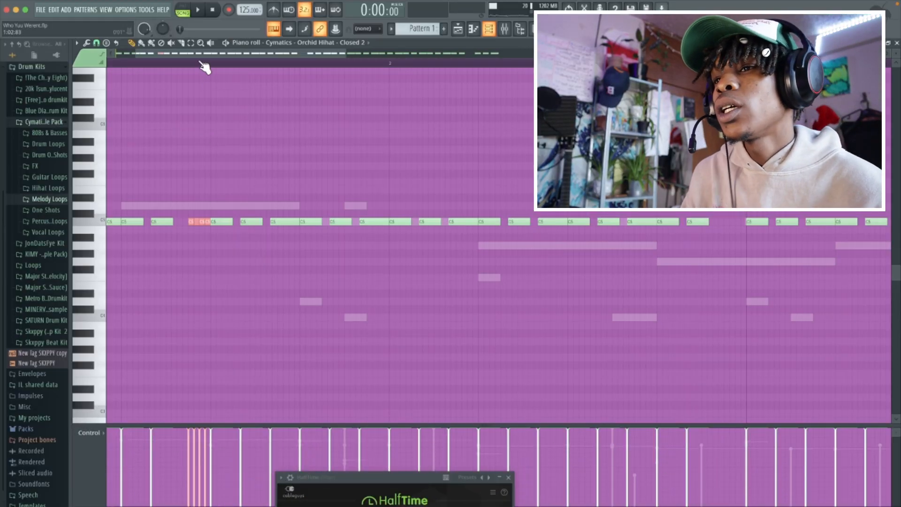
# - Replace the C5 note just before beat 4 of bar 2 with a five-note roll at 1/4-step spacing
pyautogui.scroll(2, 202, 65)
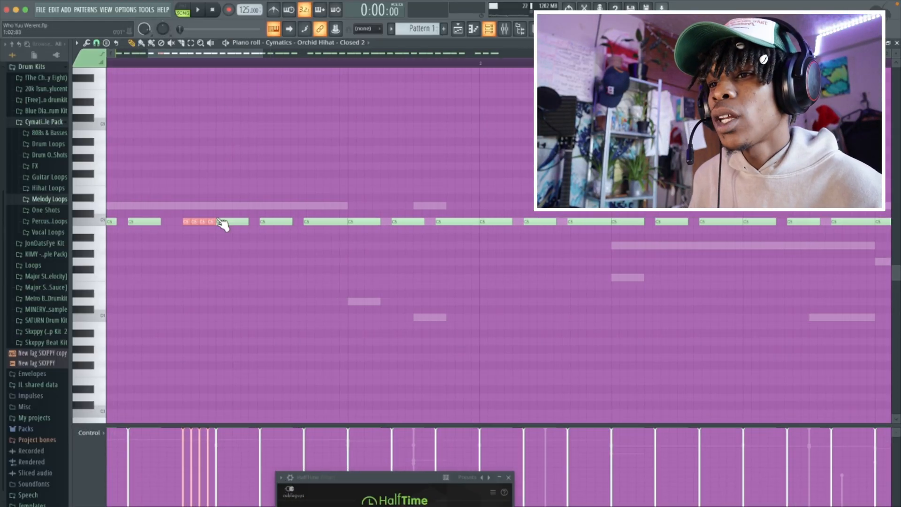
pyautogui.moveTo(150, 53); pyautogui.dragTo(116, 54)
pyautogui.moveTo(262, 54); pyautogui.dragTo(449, 74)
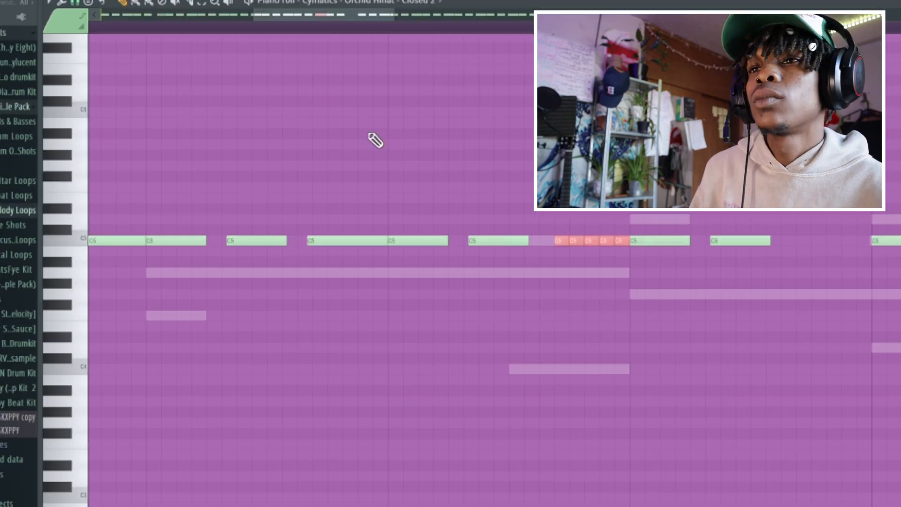
# - Play back the hi-hat pattern with its rolls and delete the C5 note just before beat 4 of bar 1
pyautogui.press('space')
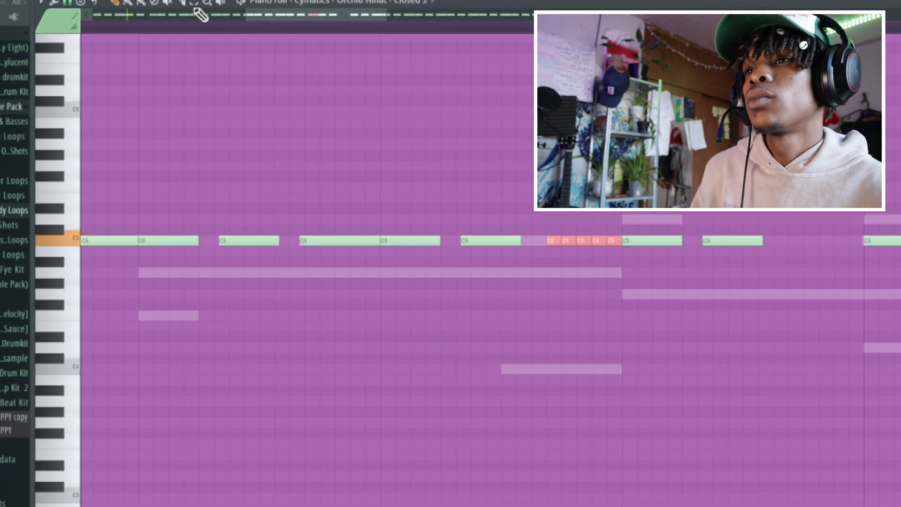
pyautogui.moveTo(231, 15); pyautogui.dragTo(15, 33)
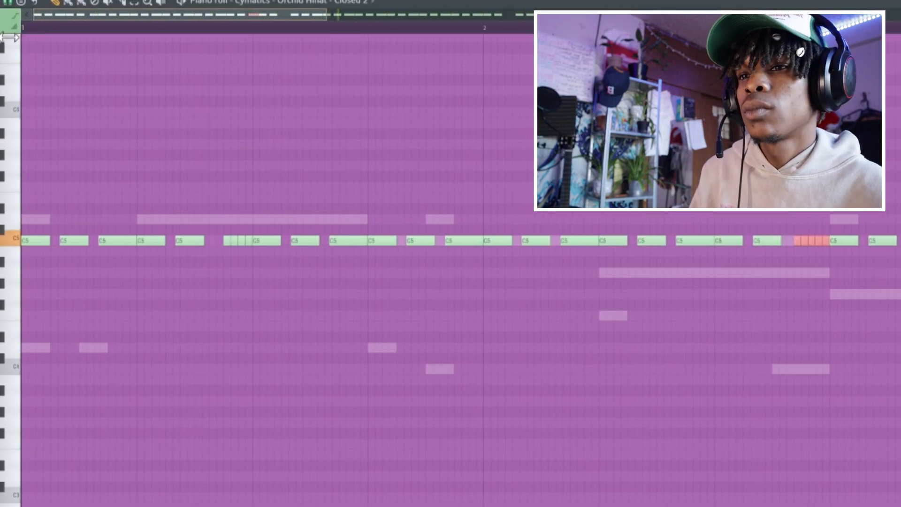
pyautogui.scroll(1, 214, 28)
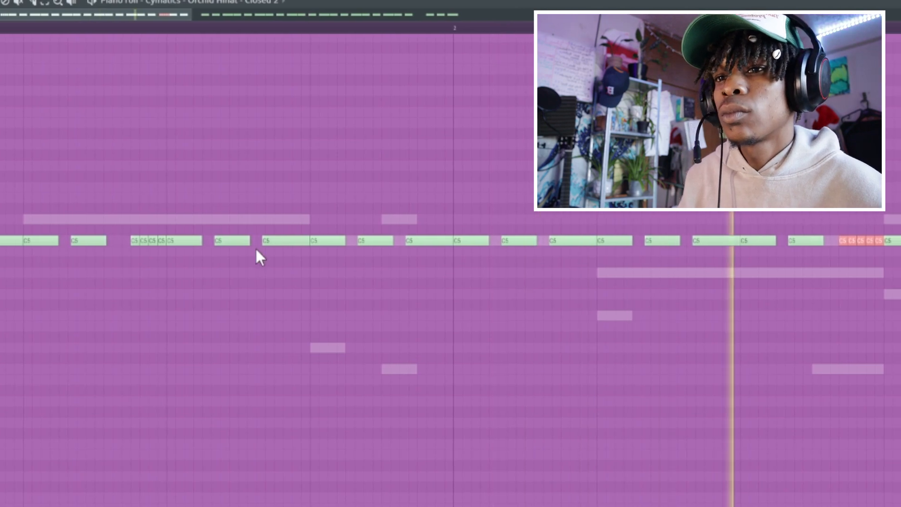
pyautogui.rightClick(280, 237)
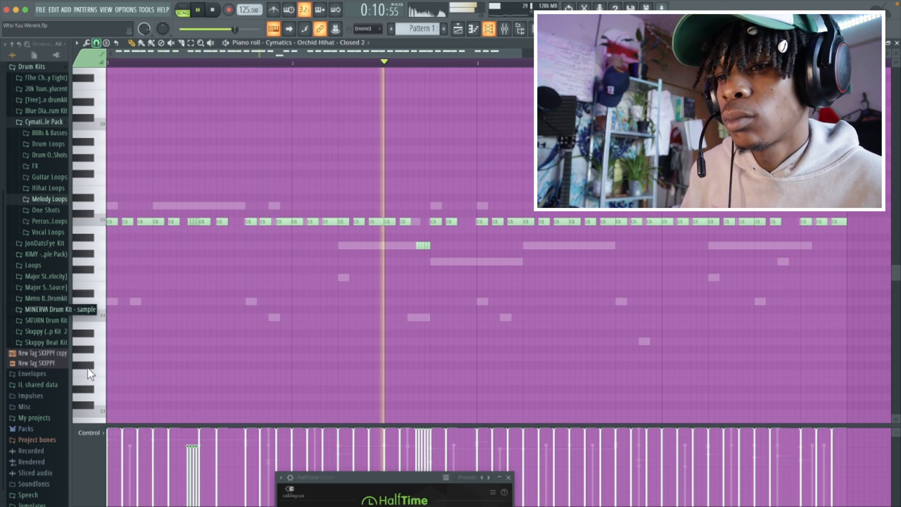
pyautogui.press('space')
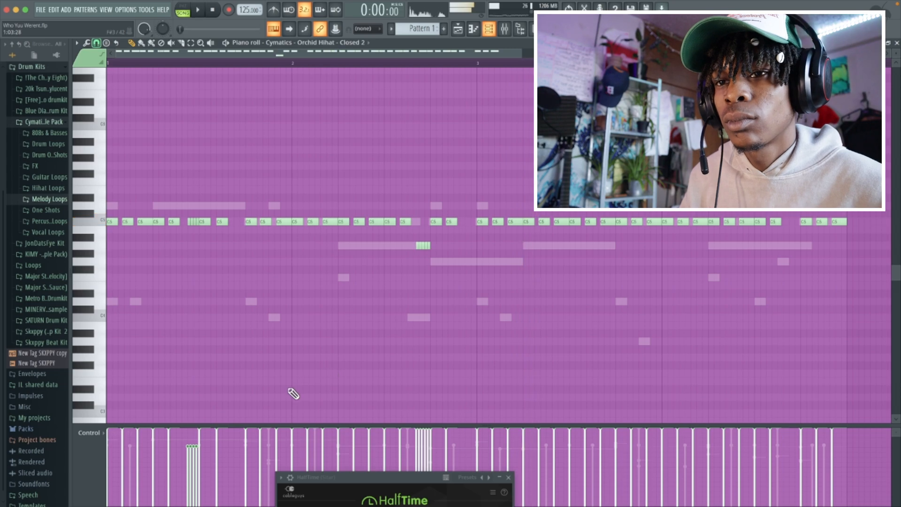